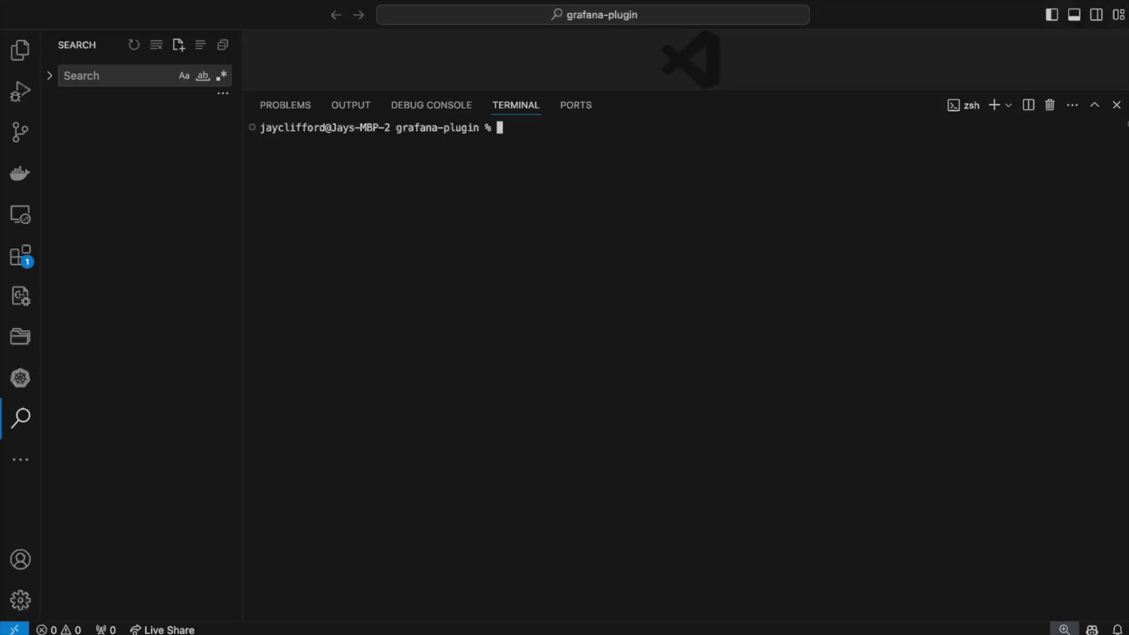
type("npx @grafana/create-plugin@latest")
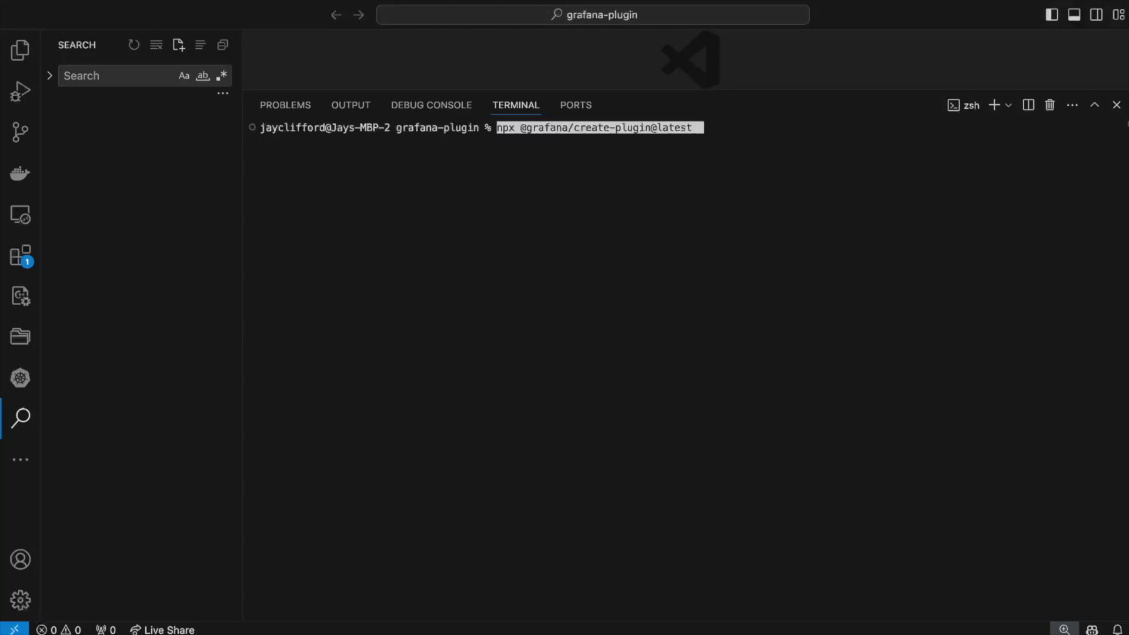
key("Return")
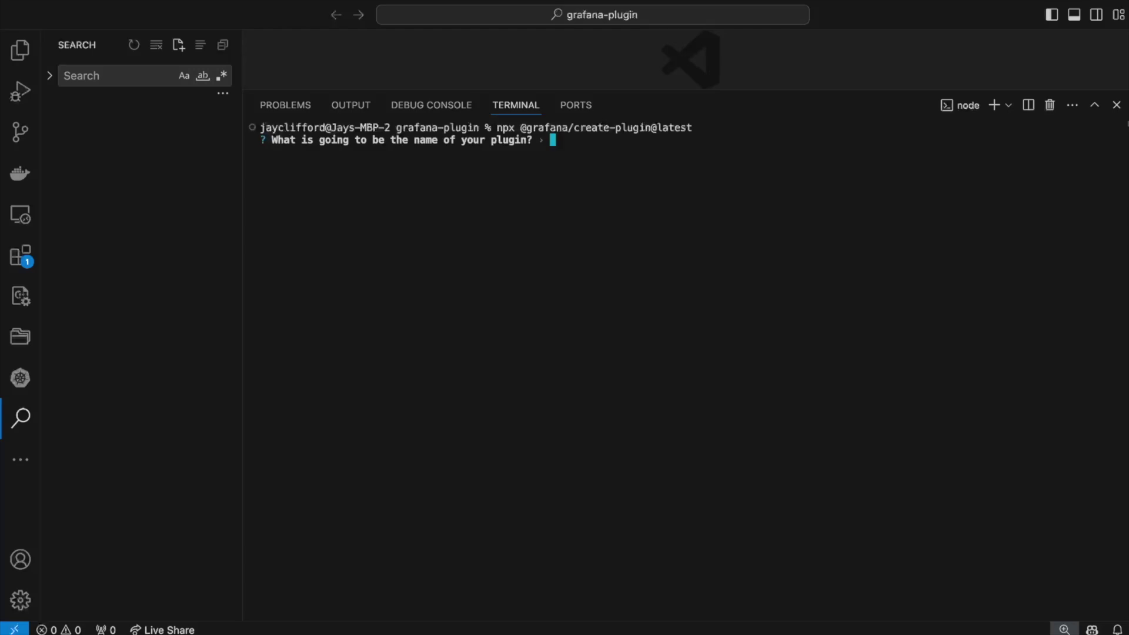
type("My pl")
type("ugin")
key("Return")
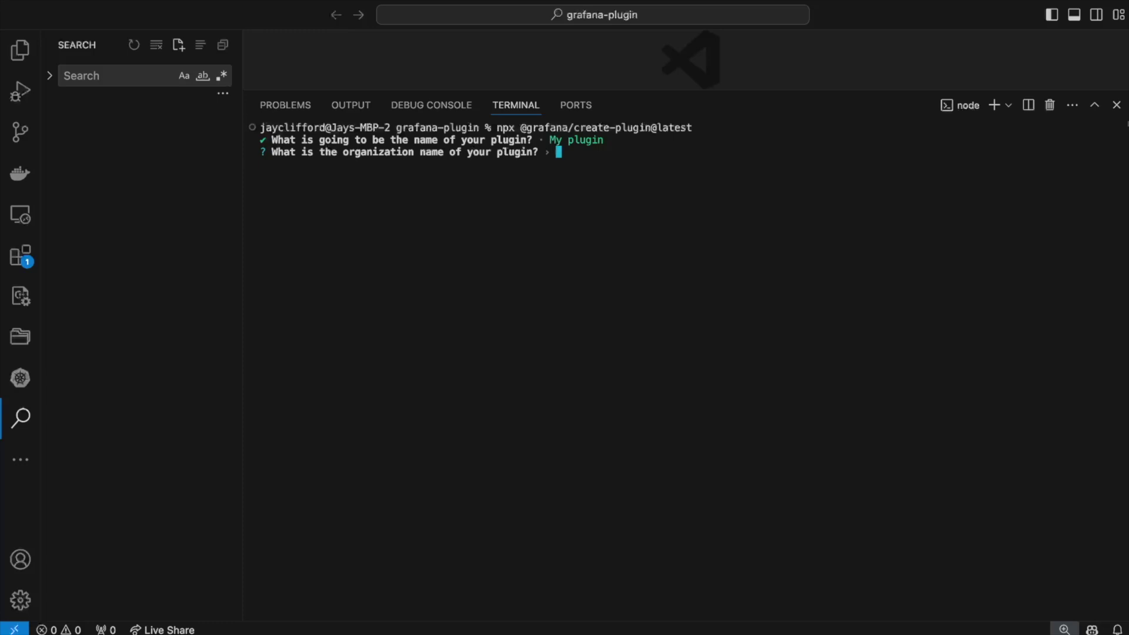
type("Pl")
type("ugin Co")
key("Return")
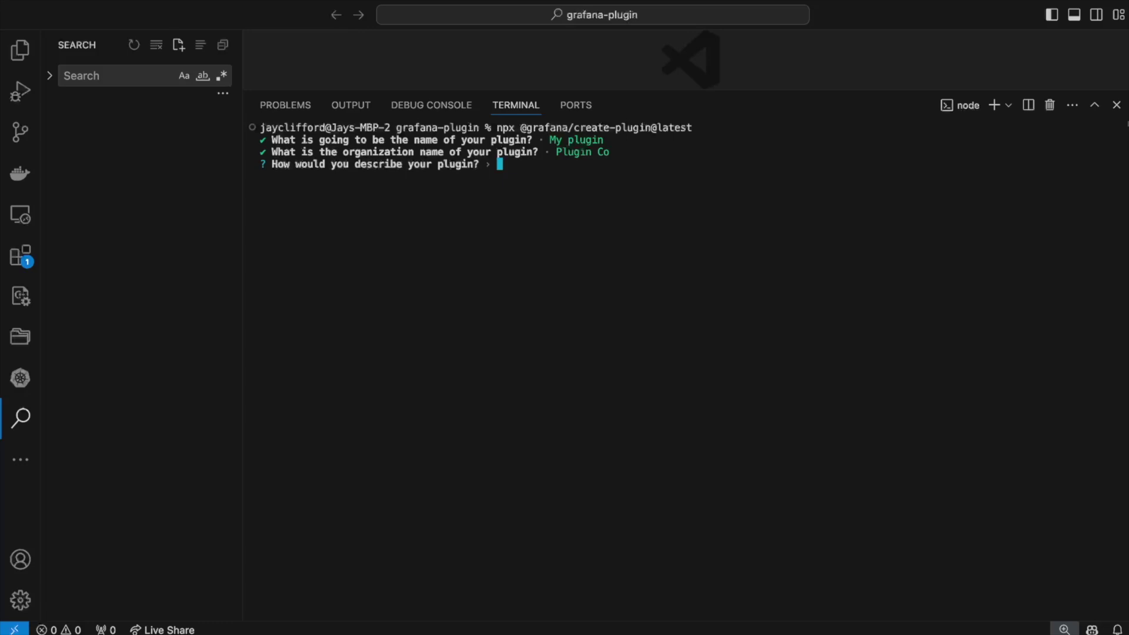
type("The ")
type("best plugin")
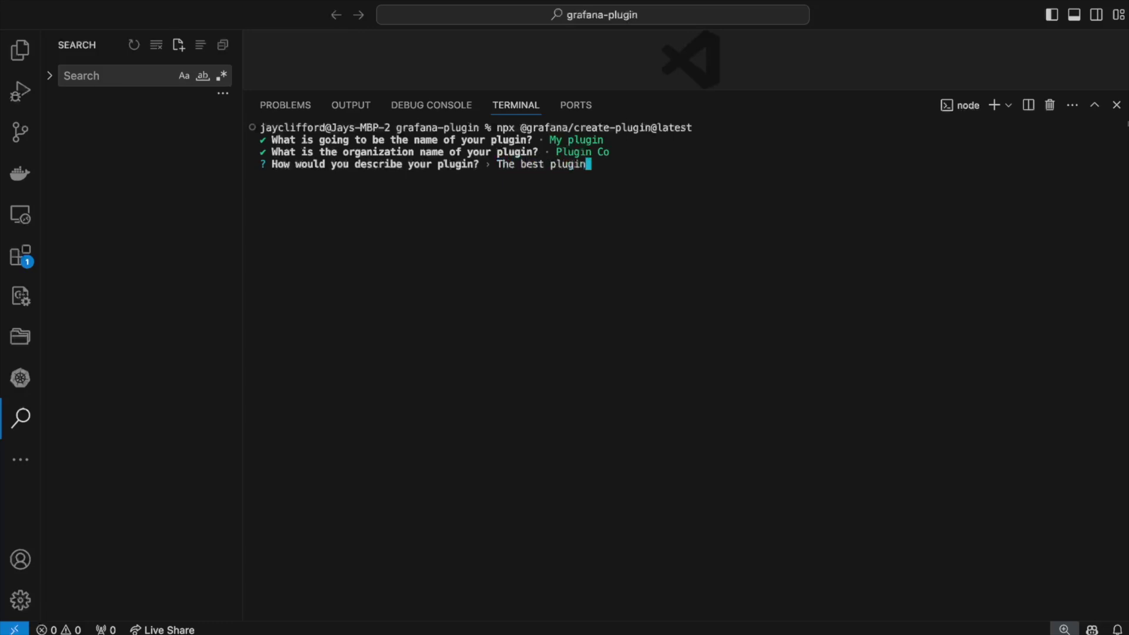
key("Return")
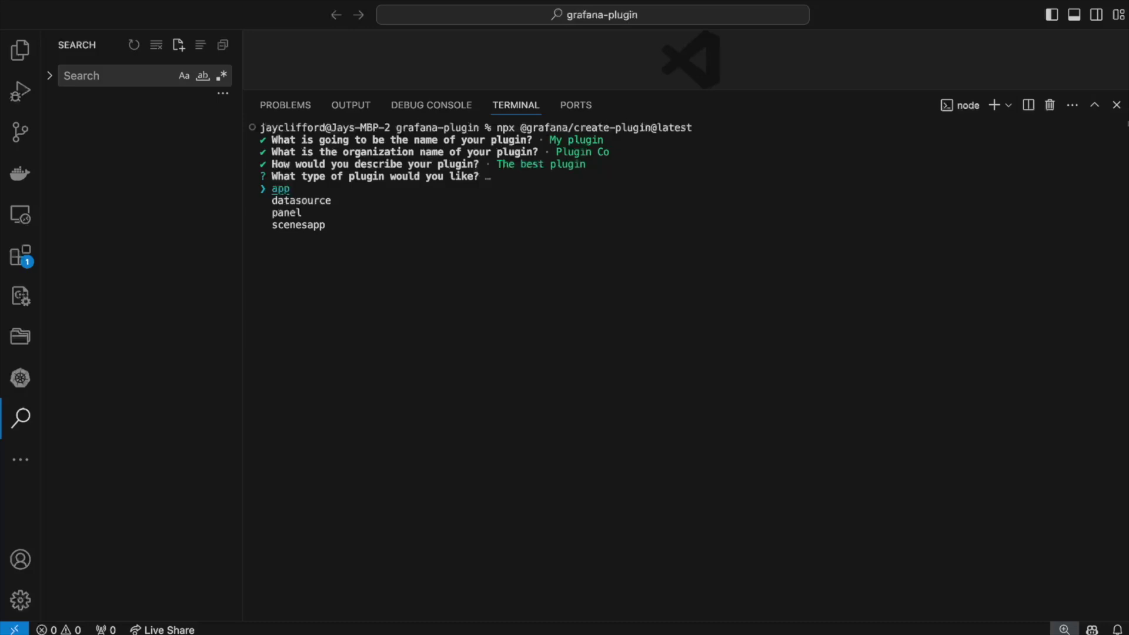
Choose the scenesapp plugin type with no backend, GitHub CI or API compatibility workflows.
key("Down")
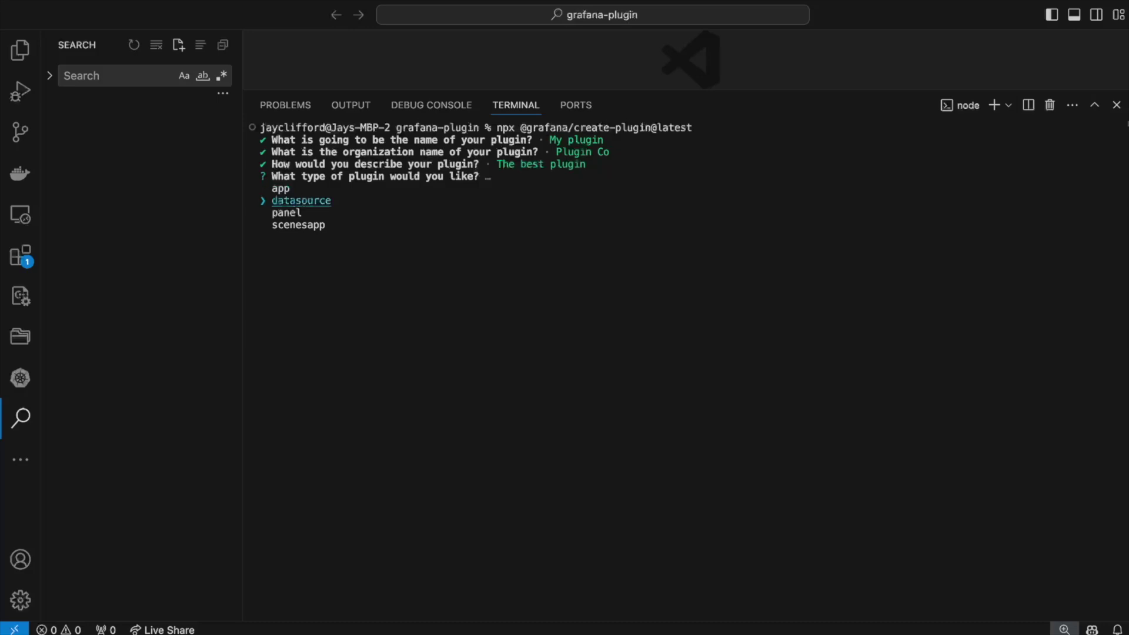
key("Down")
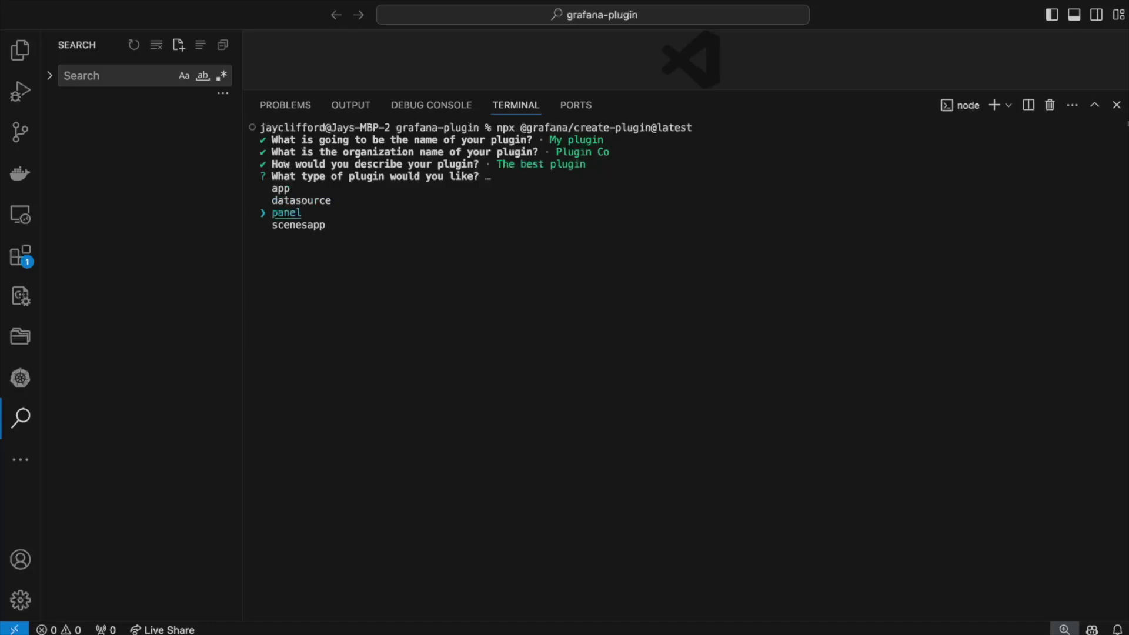
key("Down")
key("Return")
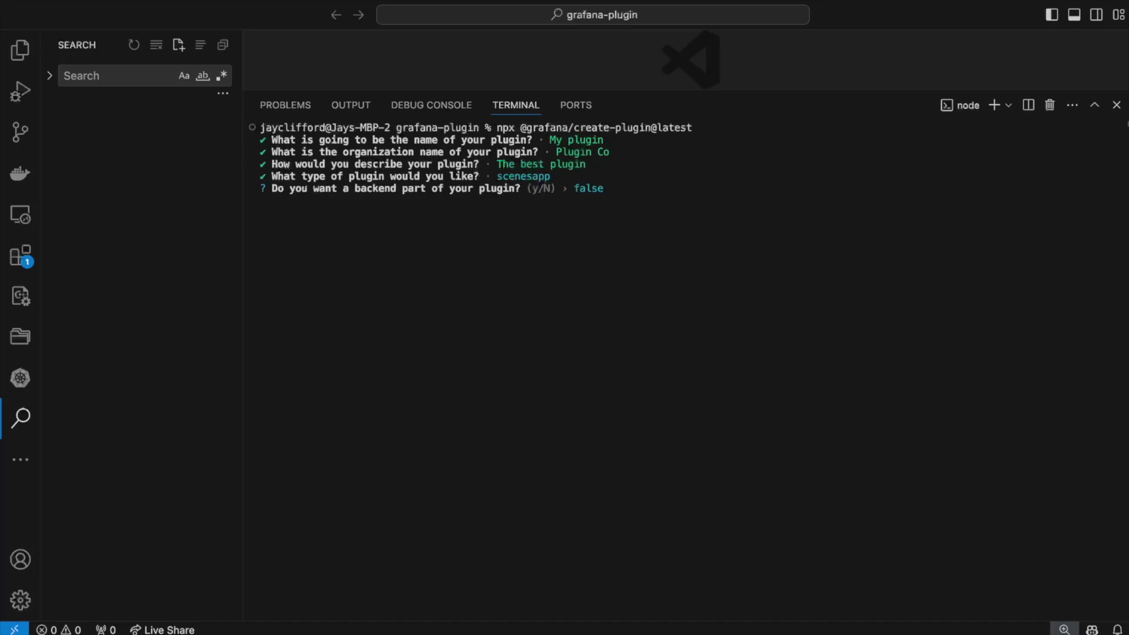
key("Return")
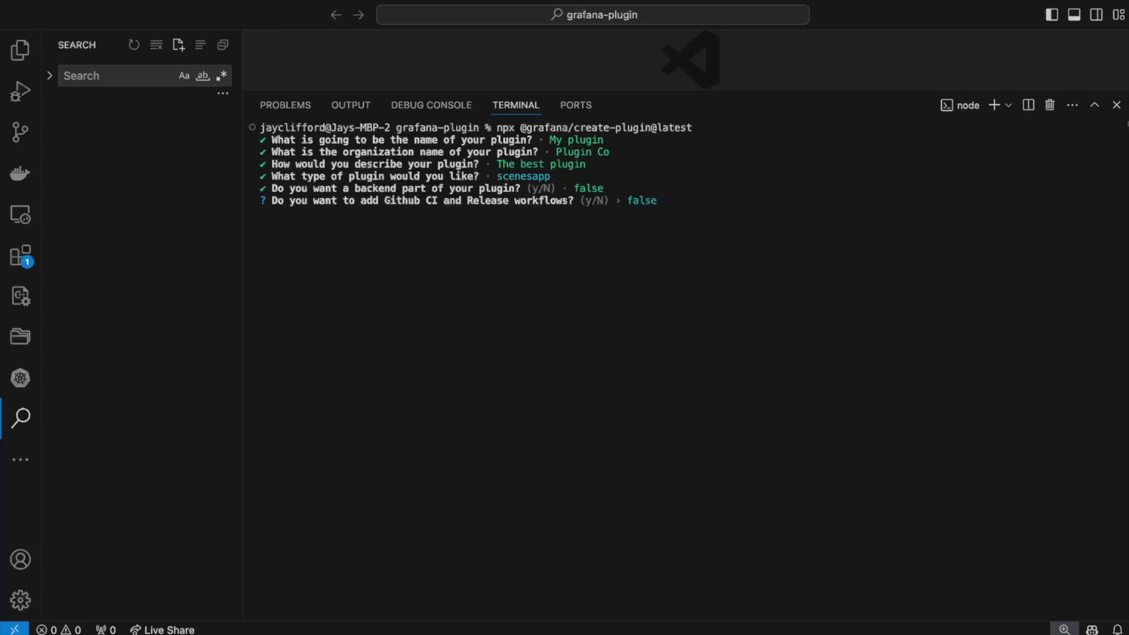
key("Return")
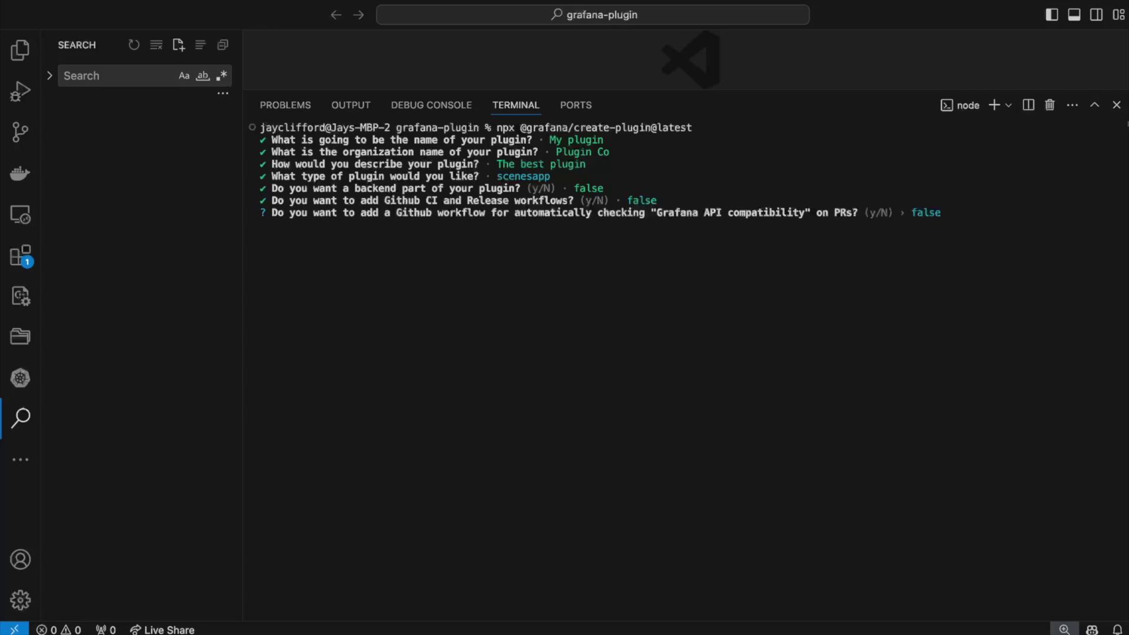
key("Return")
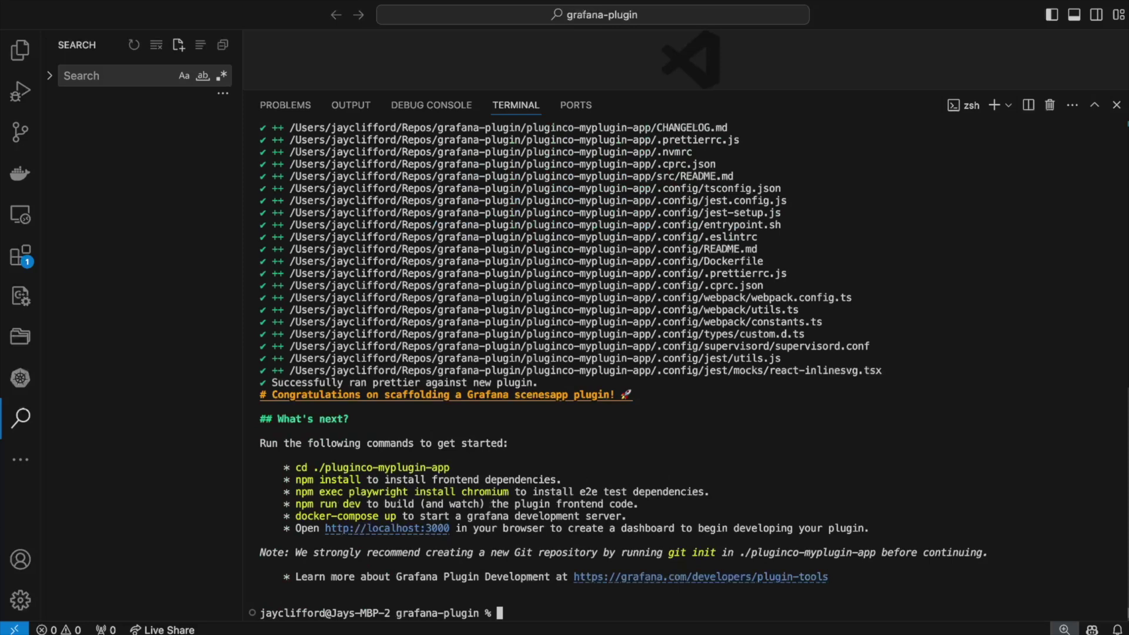
type("cd ./pluginco-myplugin-app/")
In the plugin folder, install dependencies and Chromium, then start npm run dev.
key("Return")
type("clea")
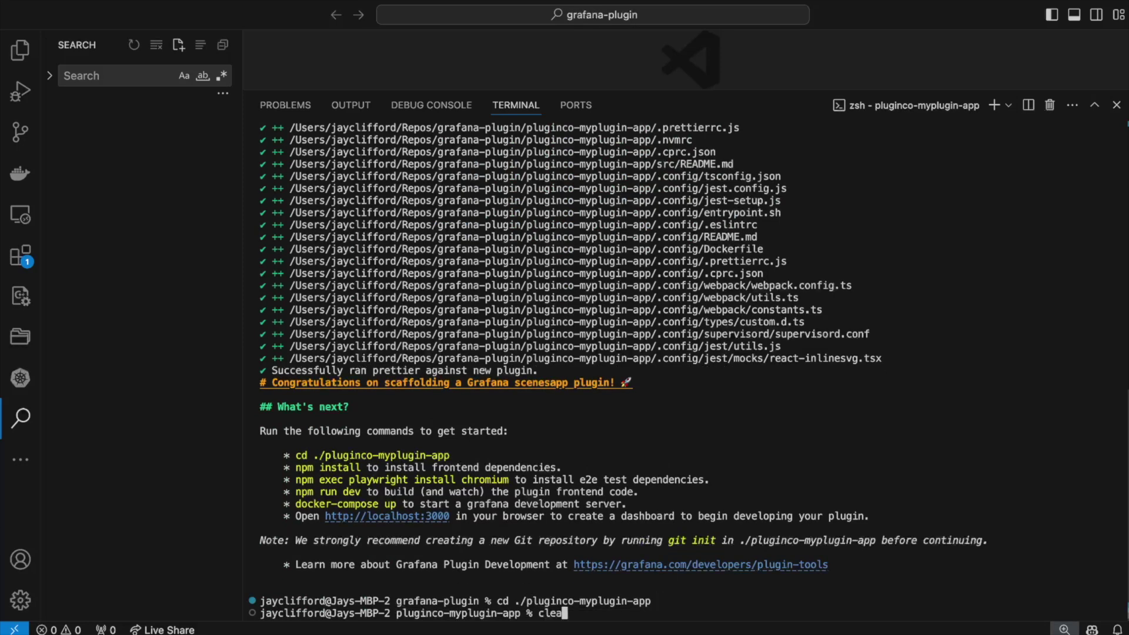
type("r")
key("Return")
type("npm install")
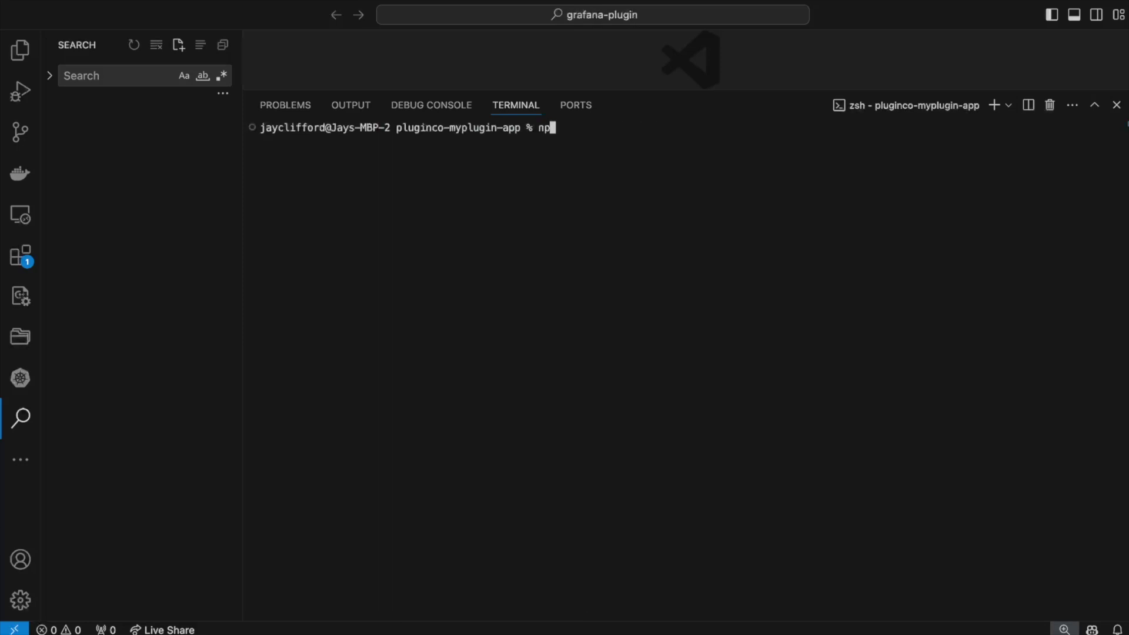
key("Return")
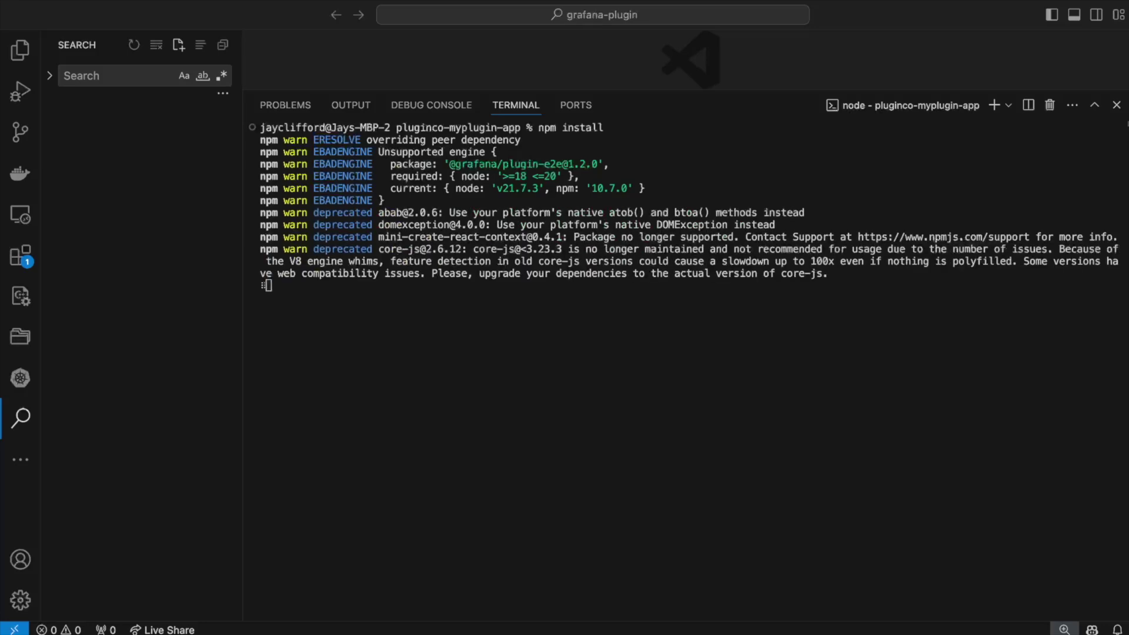
type("clear")
key("Return")
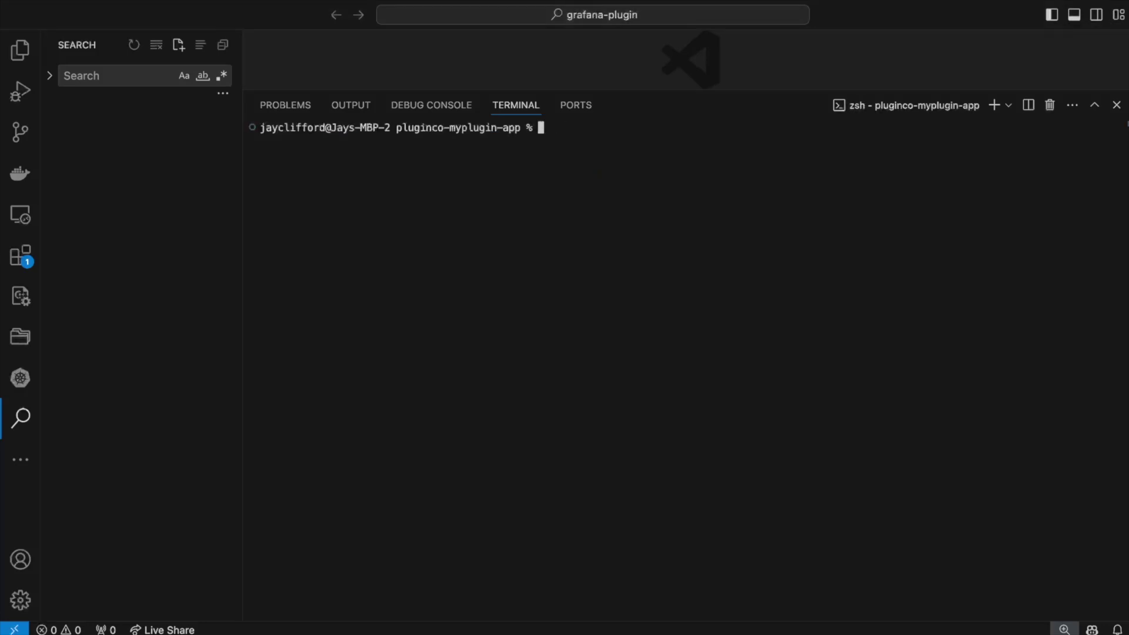
type("npm exec playwright install chromium")
key("Return")
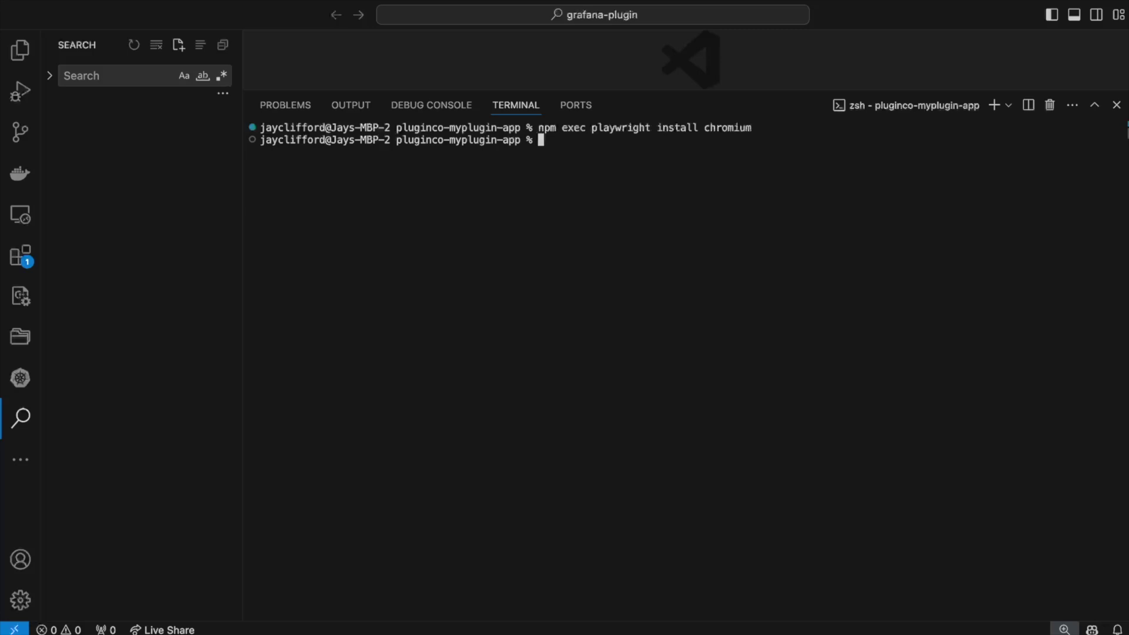
type("p % npm run dev")
key("Return")
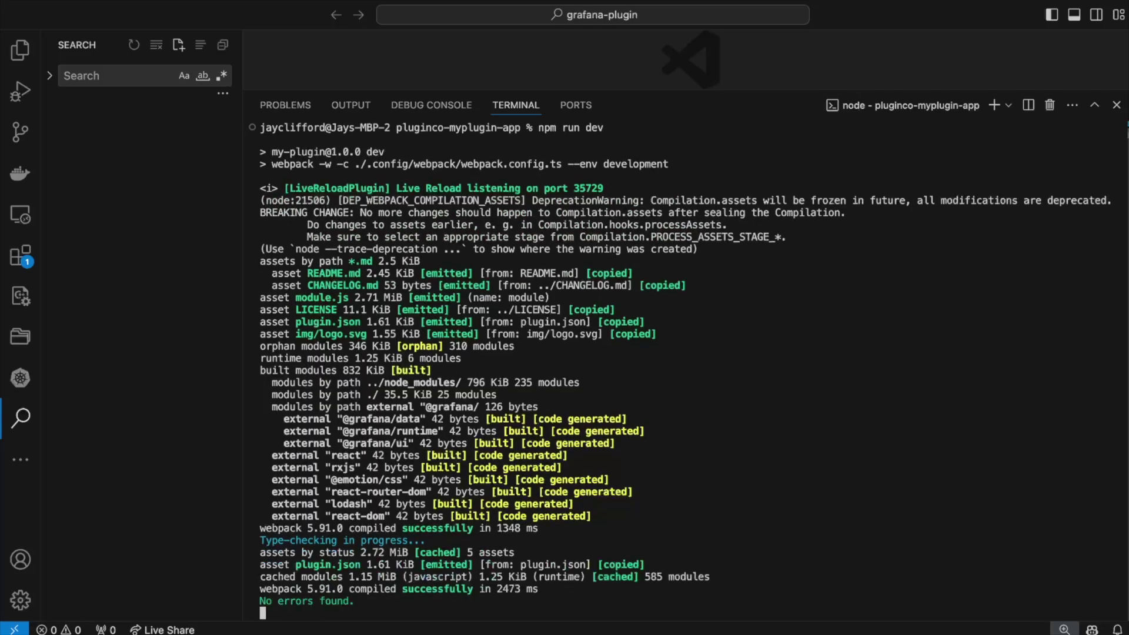
In a second terminal, enter pluginco-myplugin-app and run docker compose up.
left_click(994, 105)
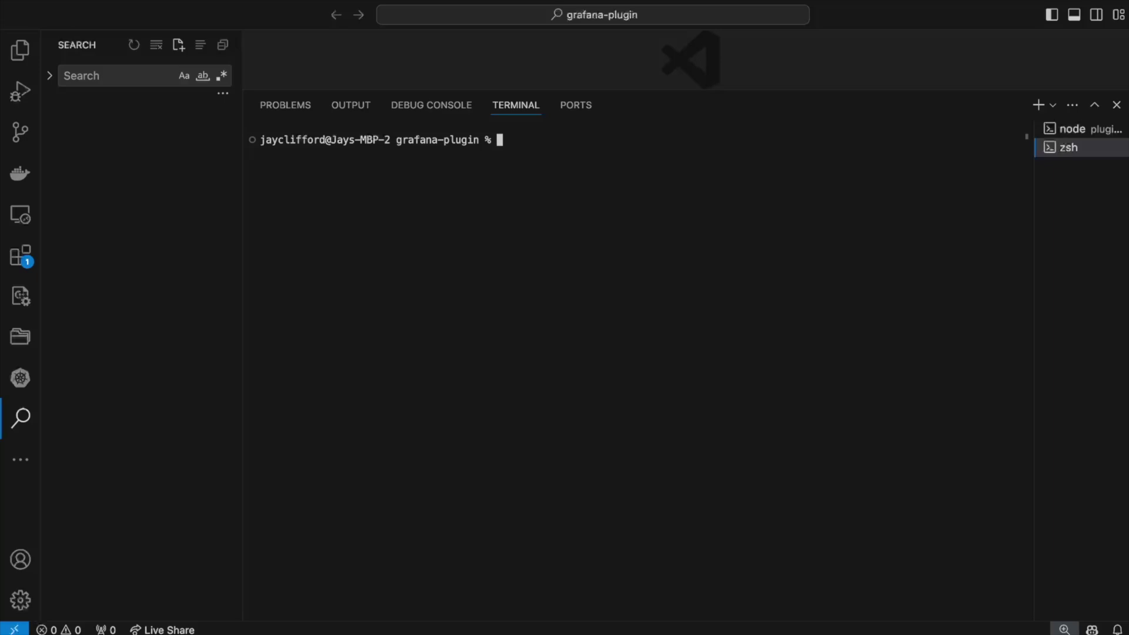
type("docker com")
key("BackSpace")
key("BackSpace")
key("BackSpace")
type("cd ")
type("p")
key("Tab")
key("Return")
type("docker com")
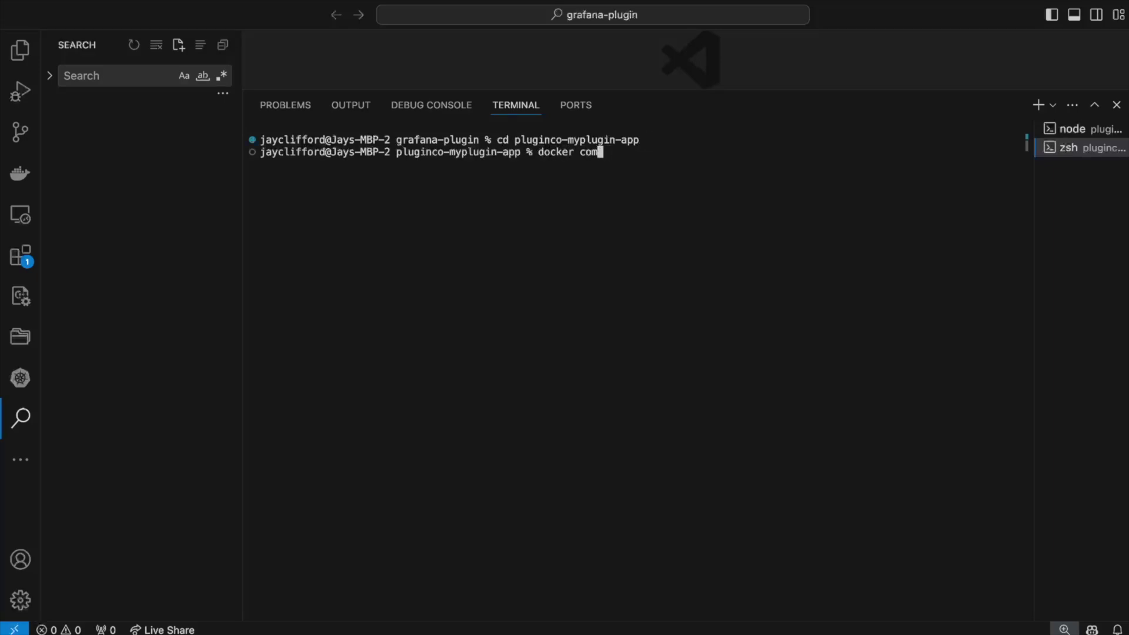
type("pose up")
key("Return")
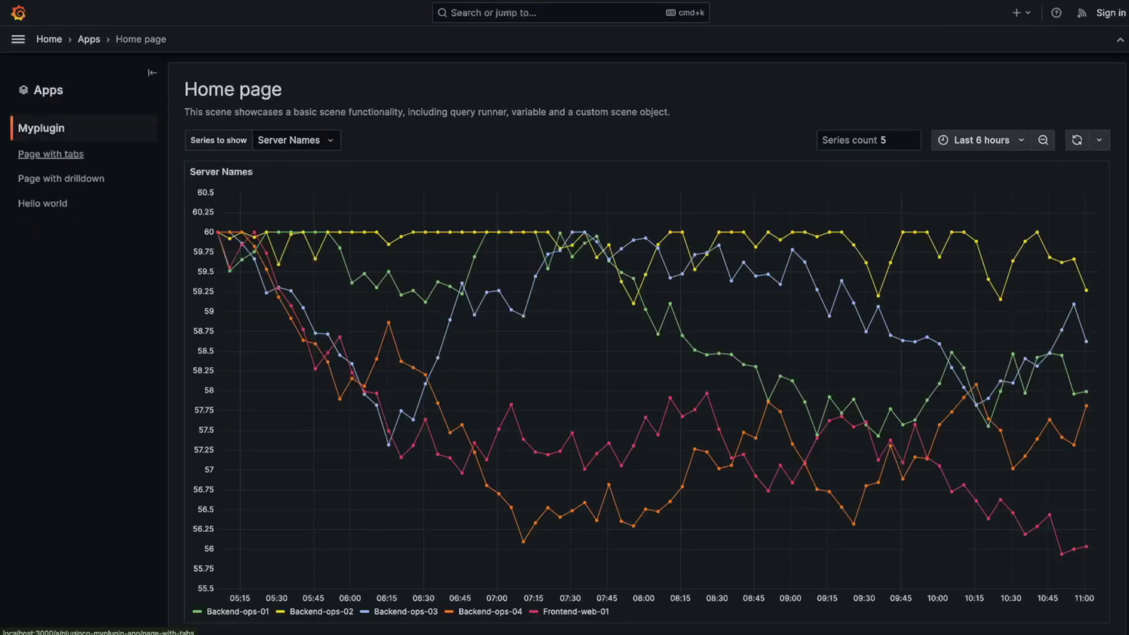
View the Myplugin app's Page with tabs and Page with drilldown scenes.
left_click(50, 154)
left_click(61, 179)
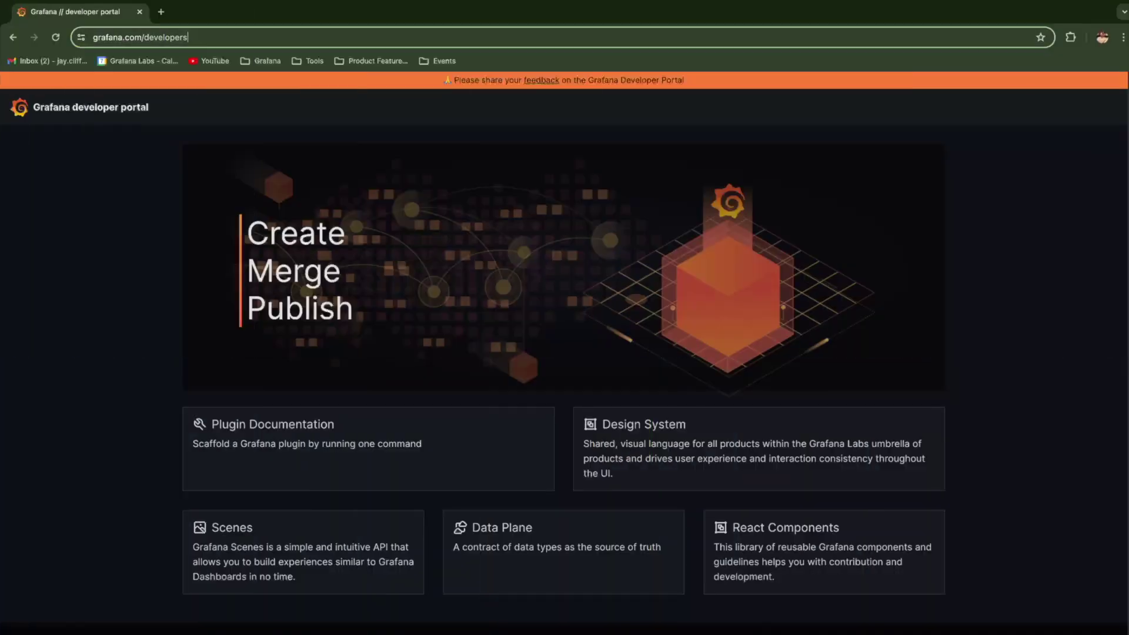
Leave the portal address unchanged and open the Design System docs' Saga roadmap page.
left_click_drag(189, 38, 97, 37)
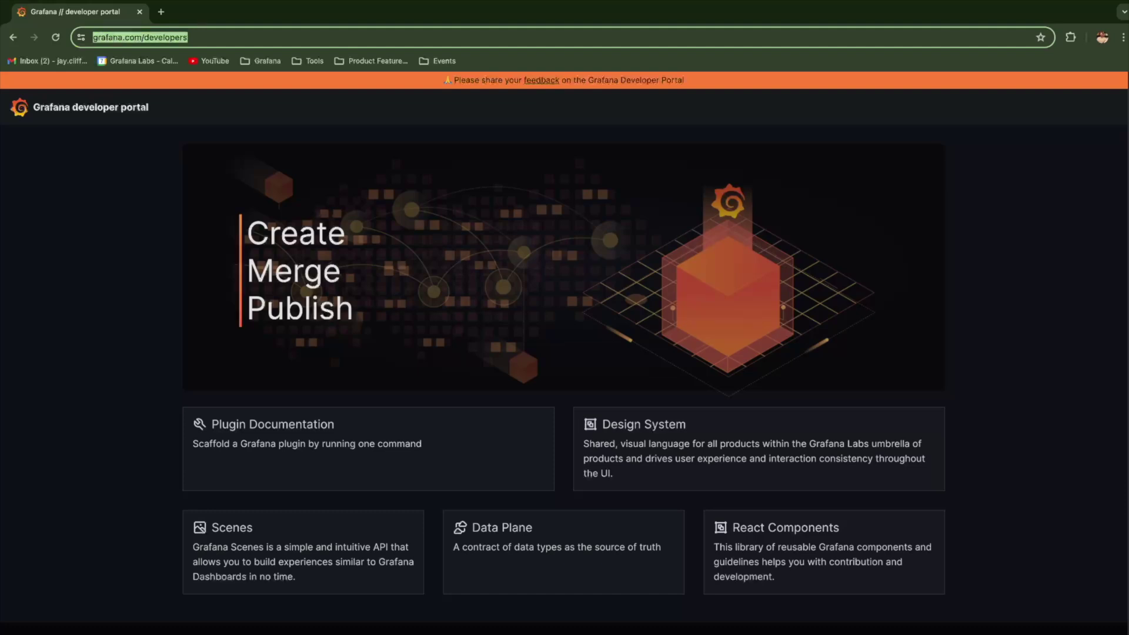
key("Escape")
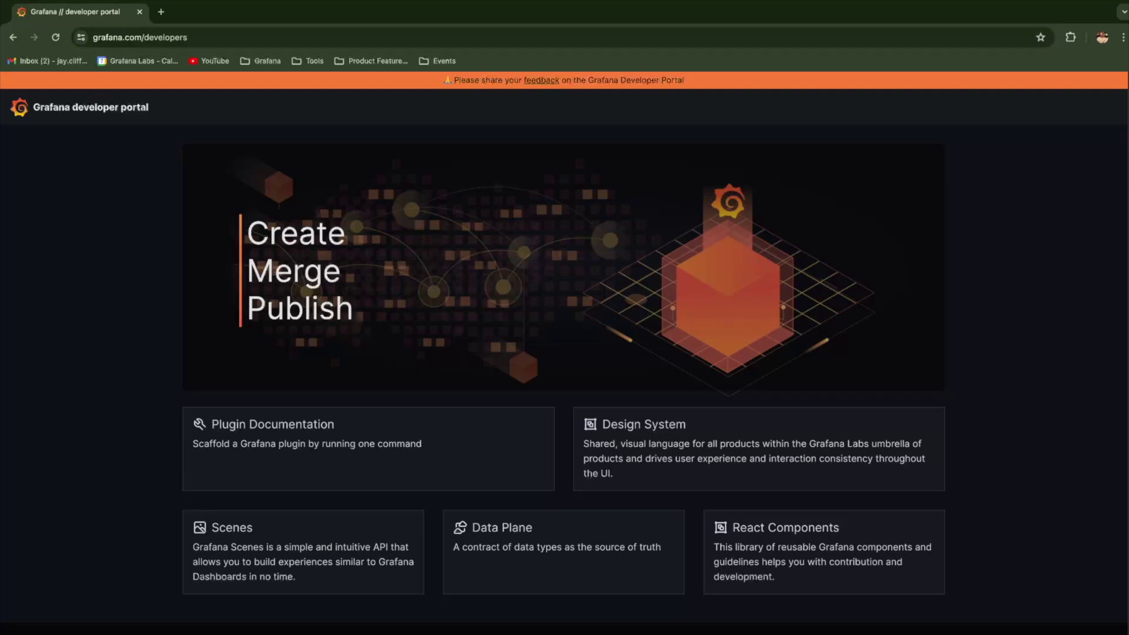
left_click(644, 441)
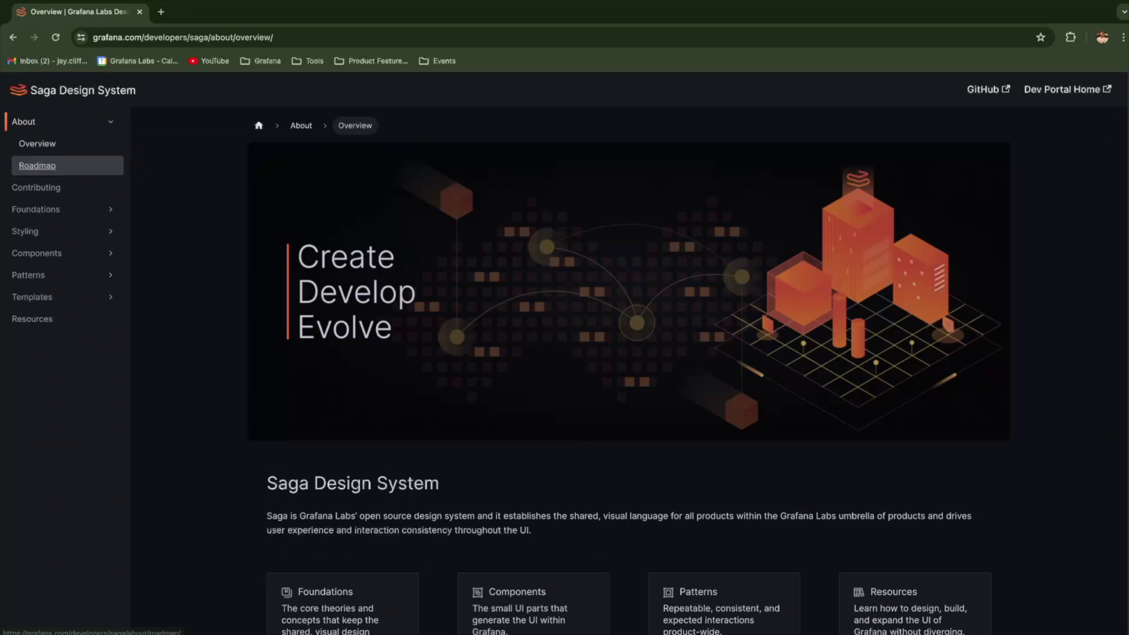
left_click(37, 165)
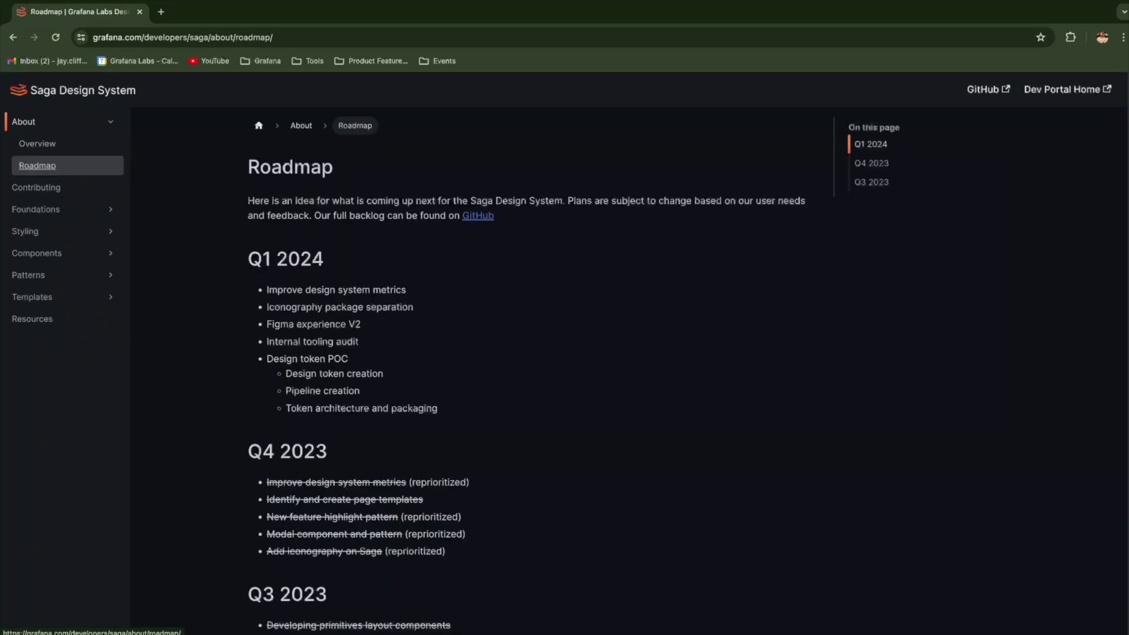
scroll(530, 353, "down", 5)
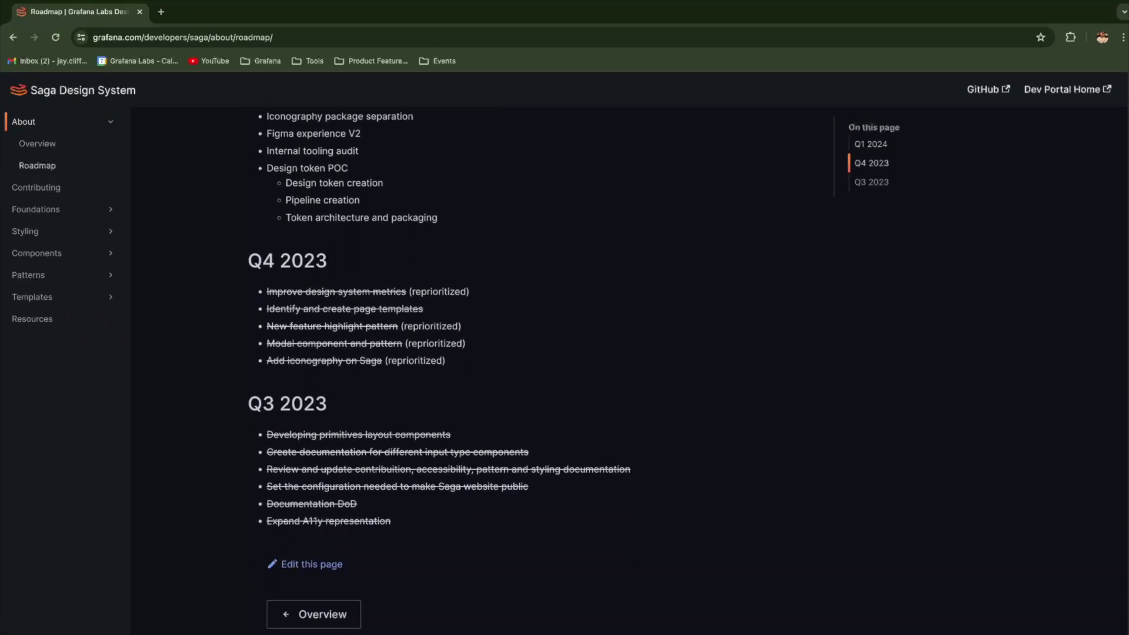
Expand Foundations, Styling and Components, open Input, and try the Username example field.
left_click(35, 209)
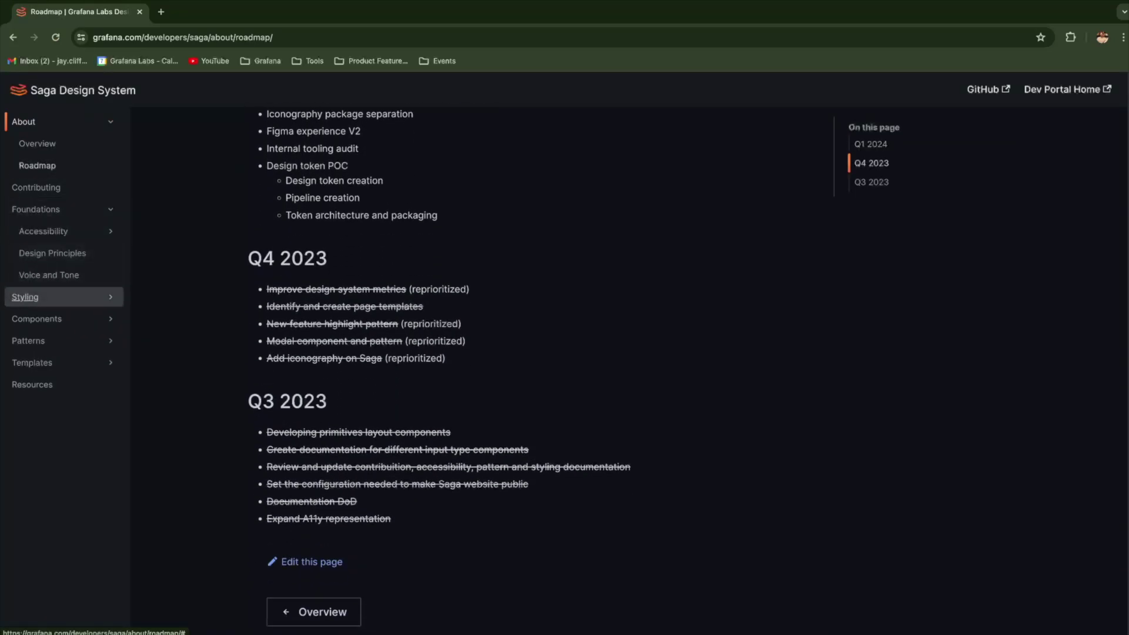
left_click(24, 293)
scroll(25, 299, "down", 1)
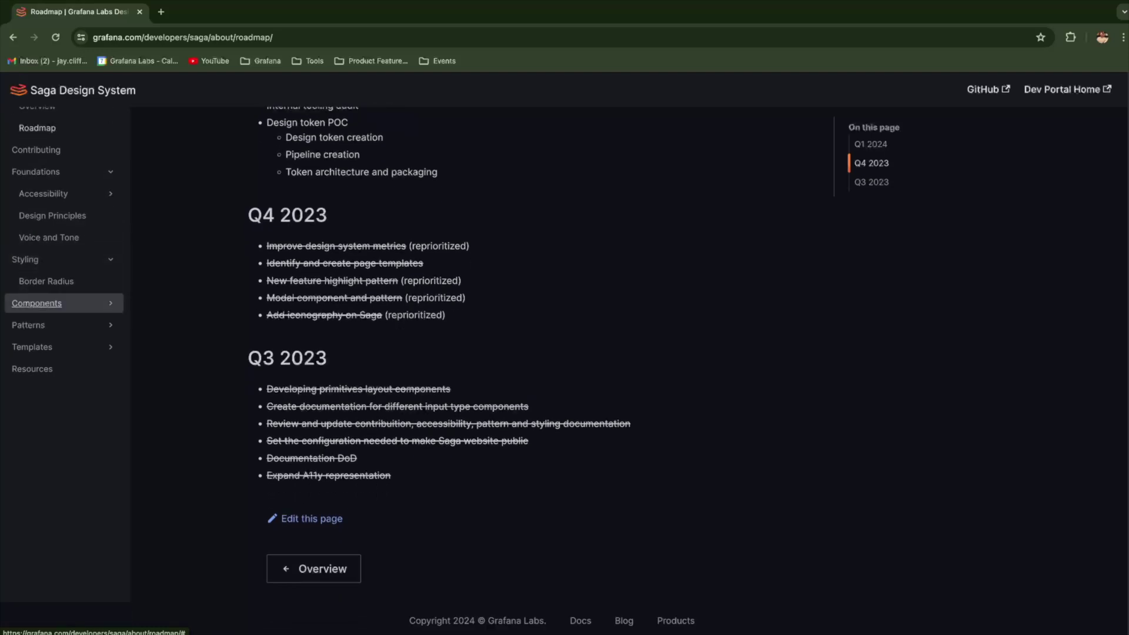
left_click(37, 303)
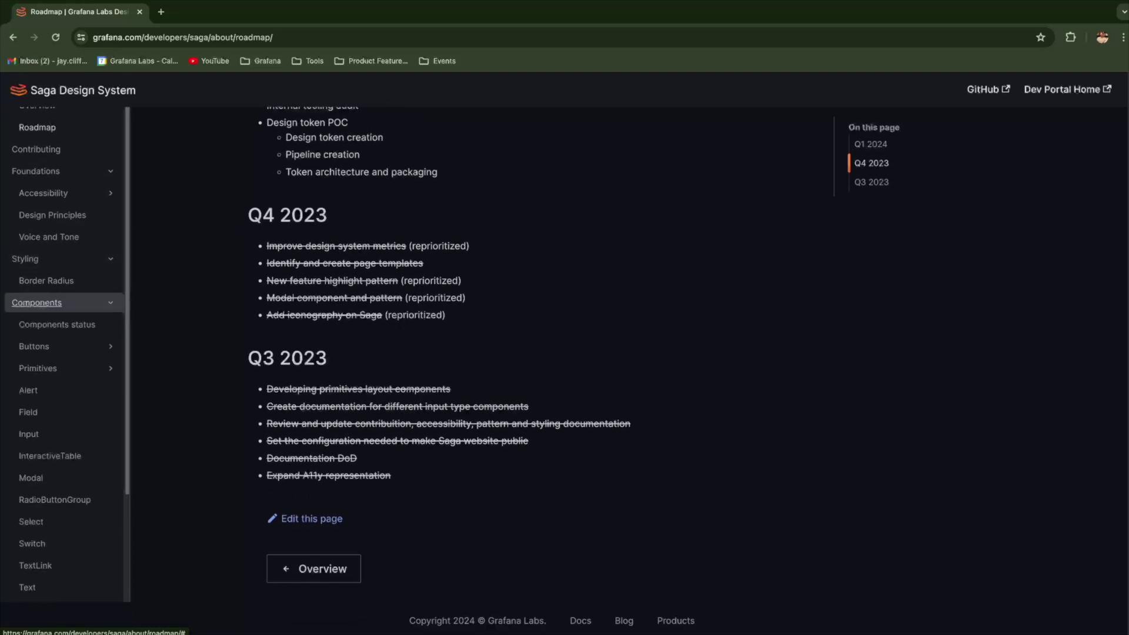
scroll(36, 354, "down", 1)
left_click(29, 402)
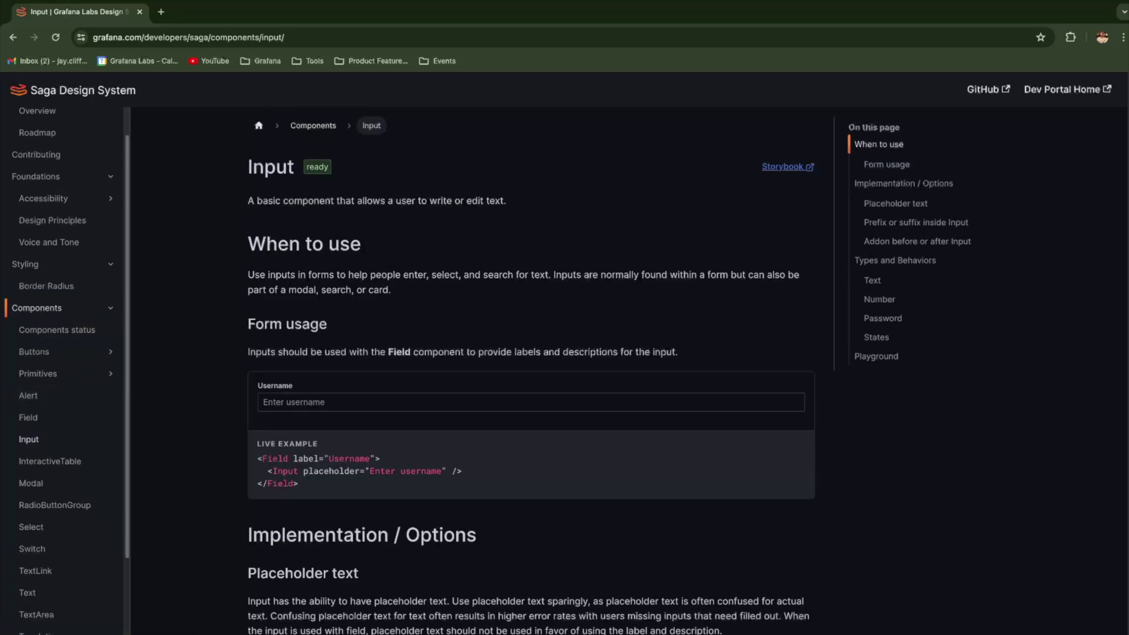
scroll(336, 325, "down", 1)
left_click(530, 387)
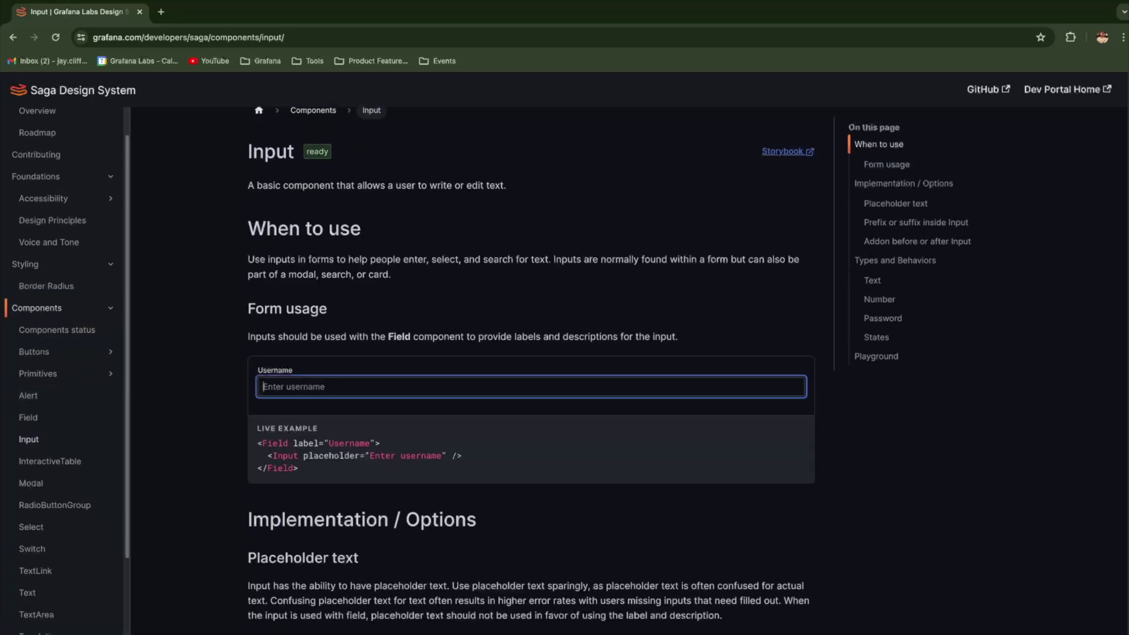
scroll(530, 386, "down", 3)
scroll(529, 386, "down", 2)
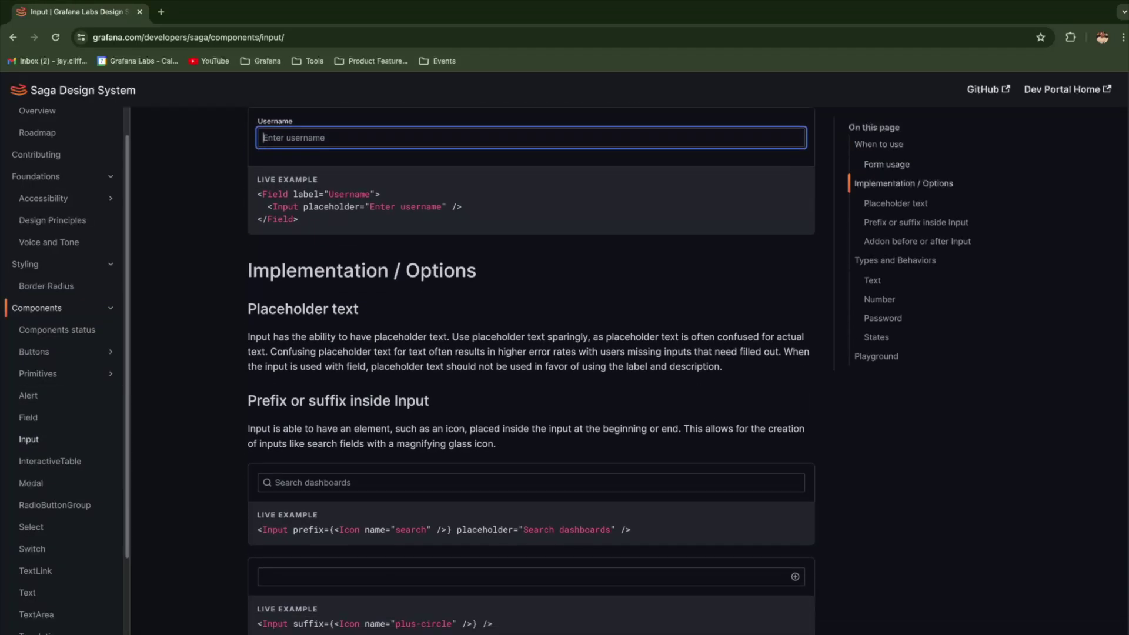
scroll(529, 386, "down", 2)
scroll(529, 387, "down", 2)
scroll(530, 387, "down", 3)
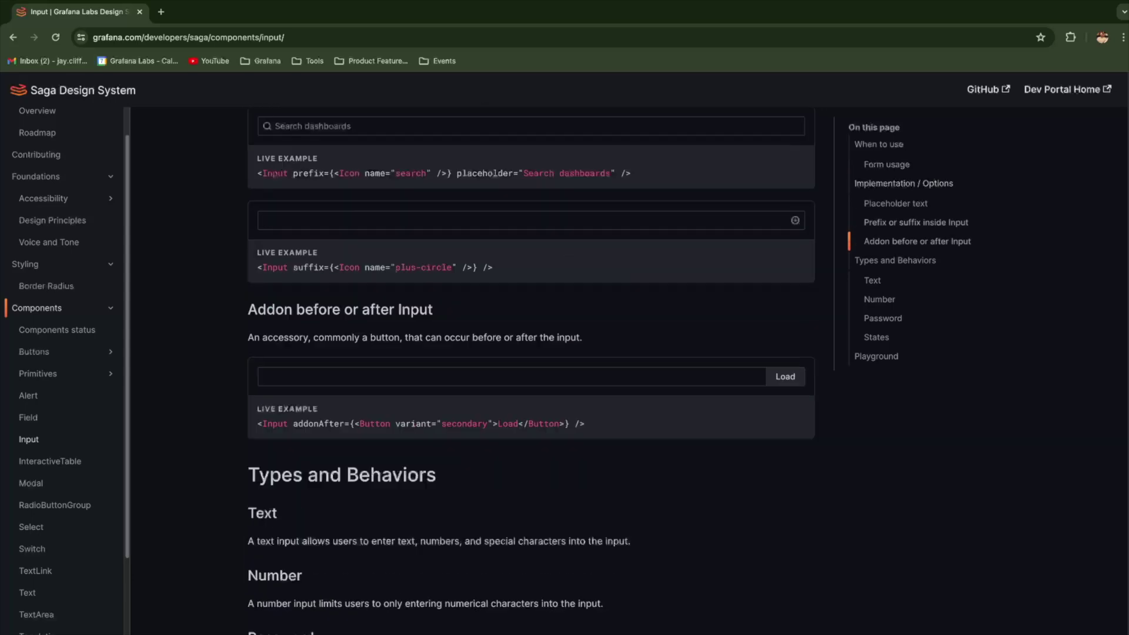
scroll(529, 387, "down", 3)
scroll(529, 387, "down", 2)
scroll(529, 387, "down", 1)
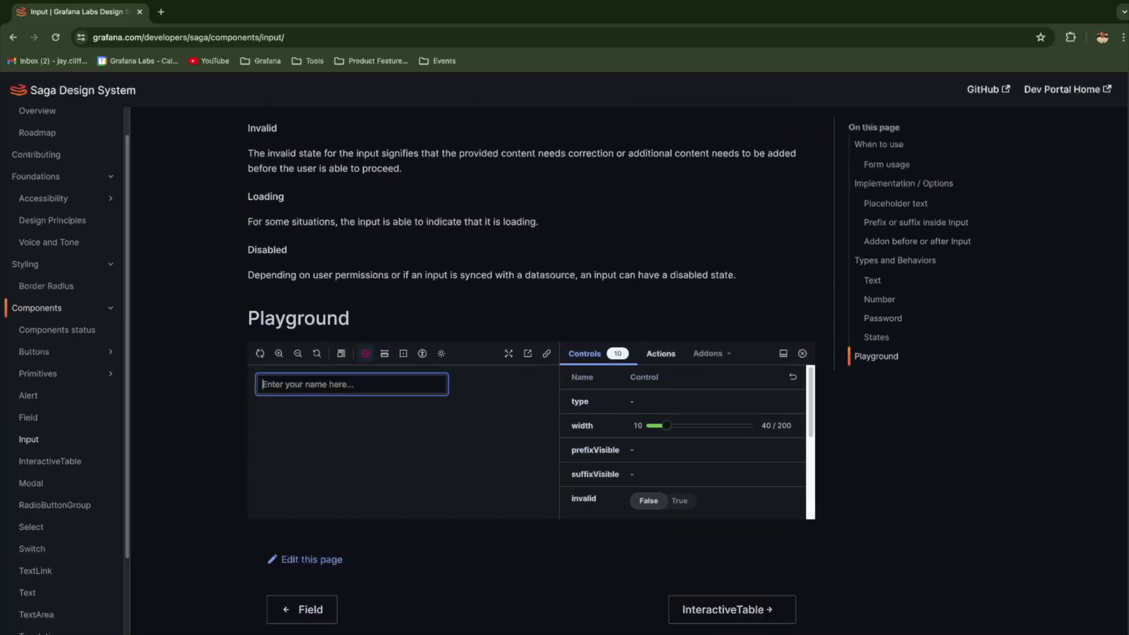